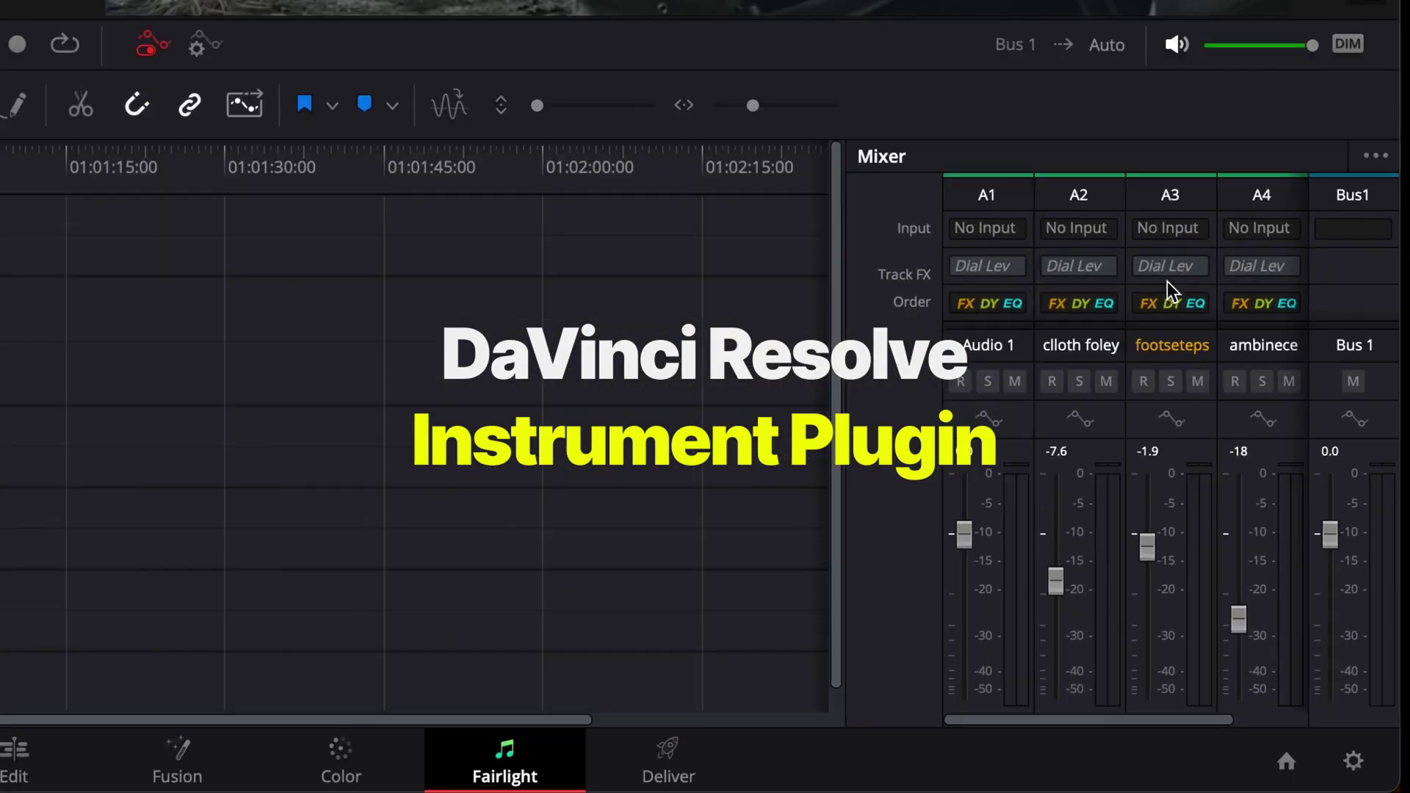
Step: Insert Krotos Studio as an instrument in the footsteps track's A3 slot and arm that track
{"action": "left_click", "coordinate": [1166, 82]}
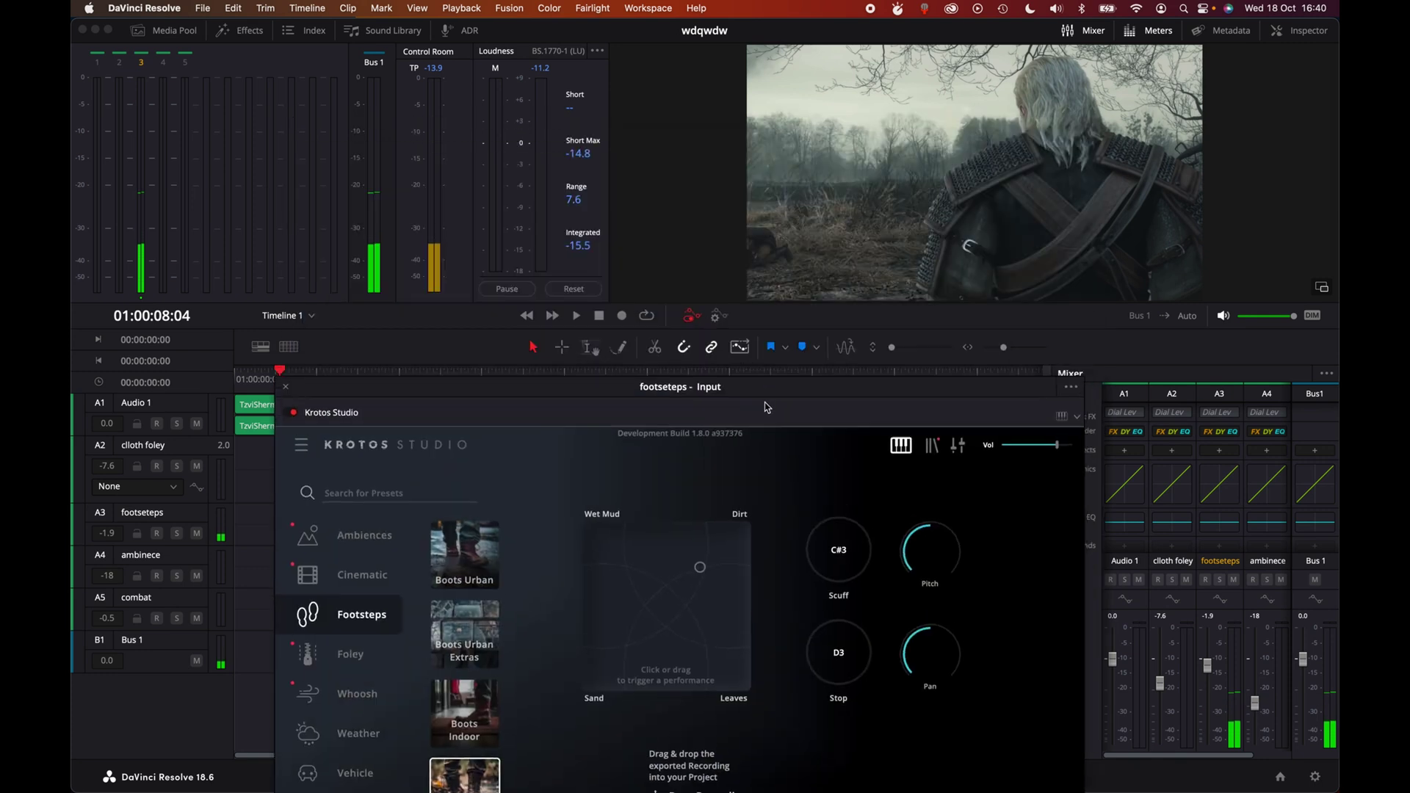
{"action": "left_click_drag", "start_coordinate": [785, 129], "coordinate": [751, 534]}
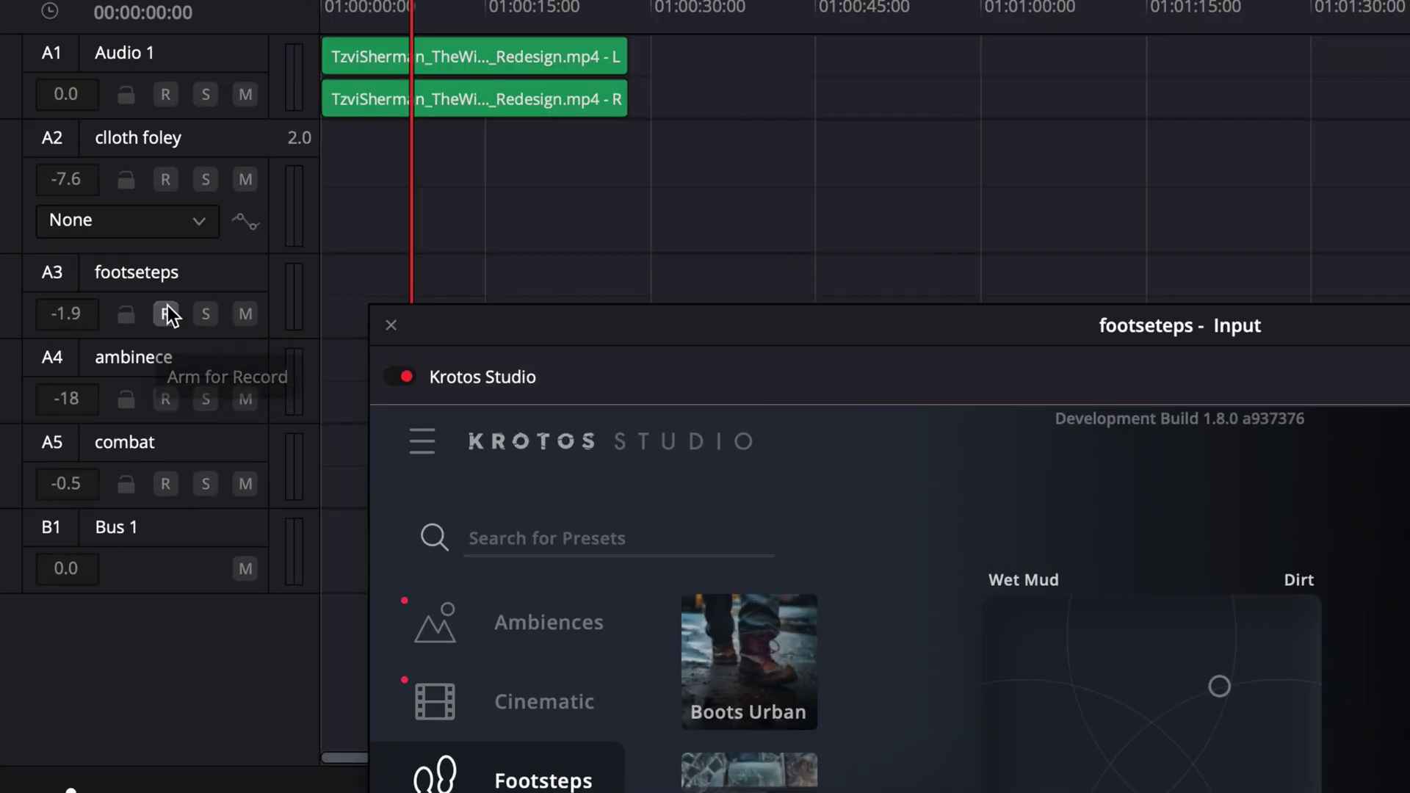
{"action": "left_click", "coordinate": [166, 312]}
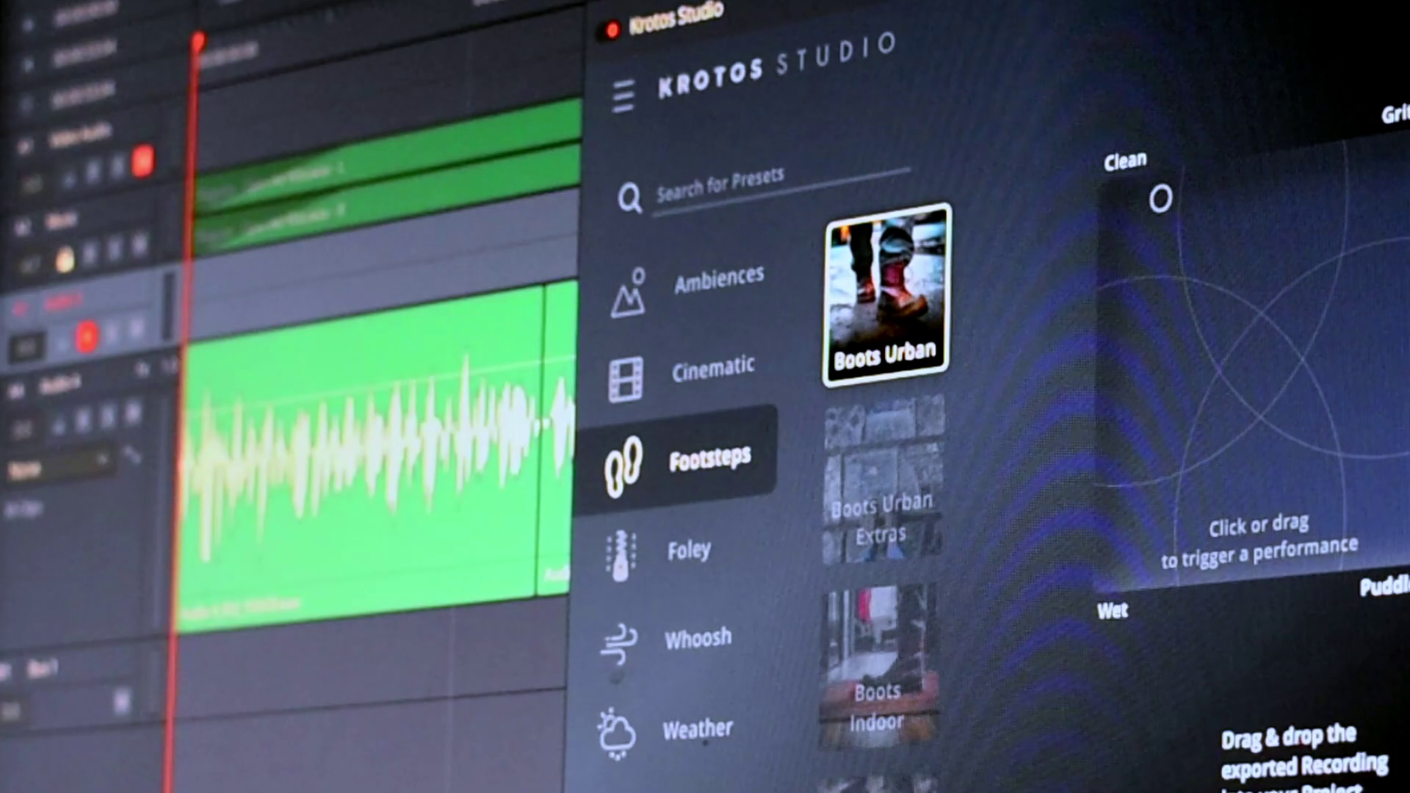
Step: Perform a footsteps take on the Krotos XY pad while the track records
{"action": "left_click_drag", "start_coordinate": [1223, 227], "coordinate": [1292, 290]}
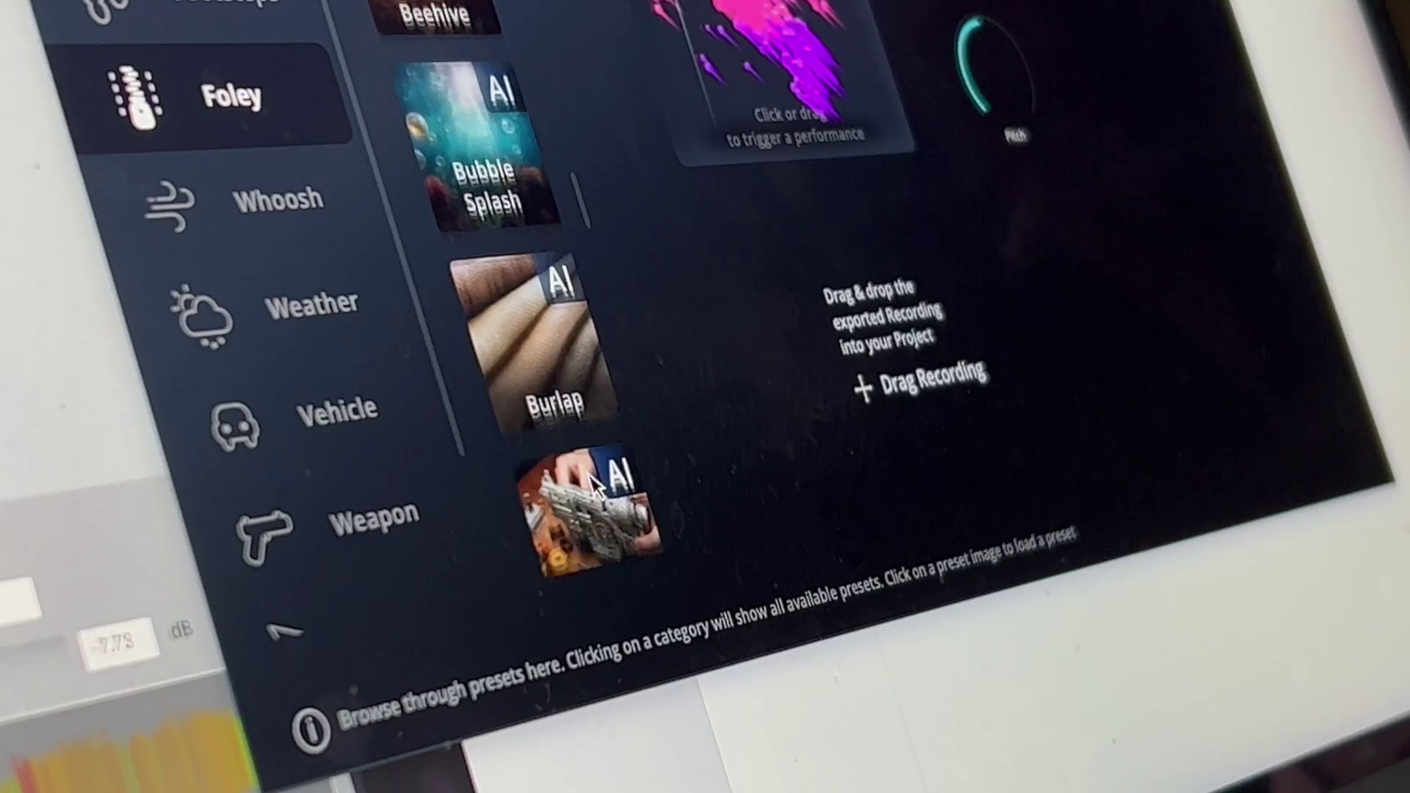
{"action": "scroll", "coordinate": [595, 487], "scroll_direction": "down", "scroll_amount": 2}
{"action": "scroll", "coordinate": [595, 487], "scroll_direction": "down", "scroll_amount": 2}
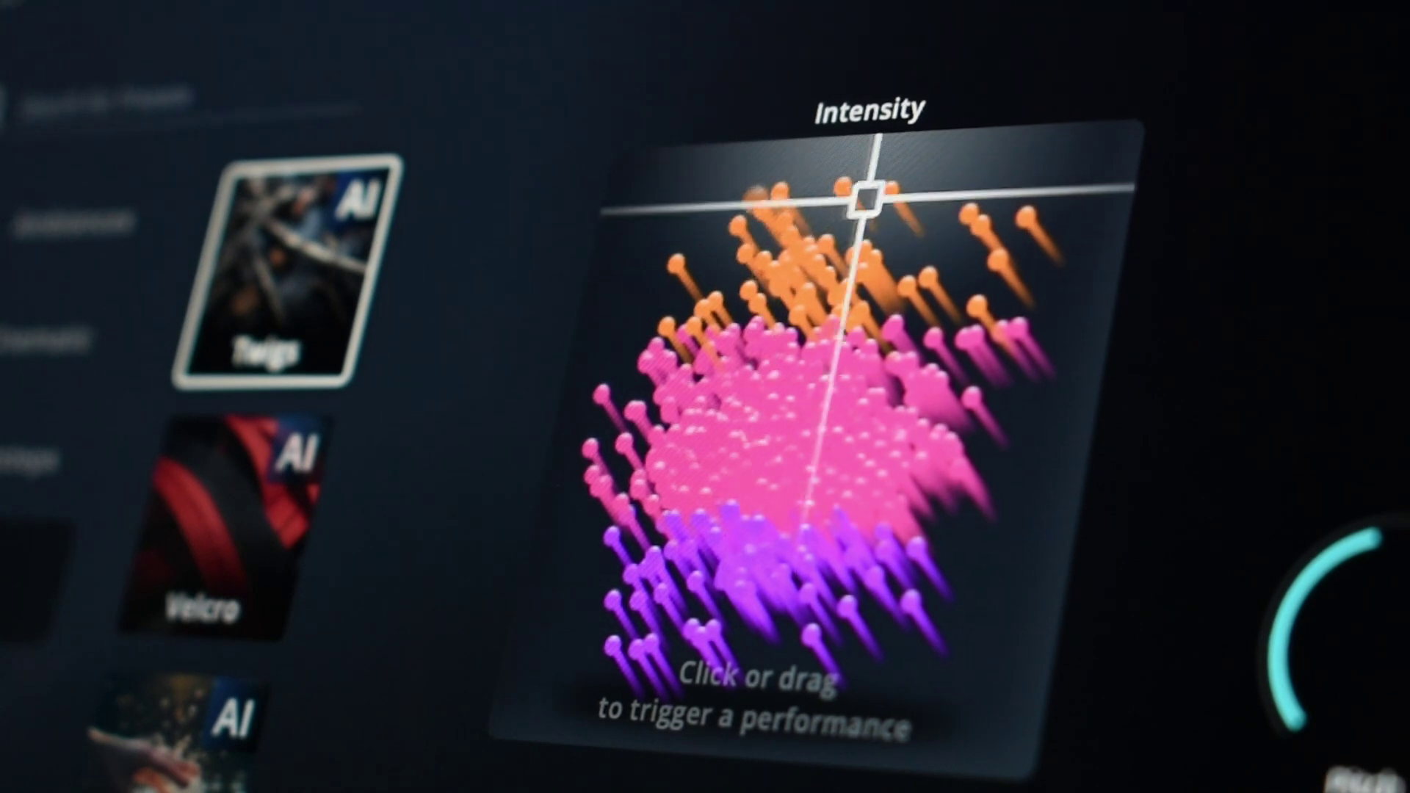
Step: Sweep the Twigs preset across the upper XY pad toward high intensity
{"action": "left_click_drag", "start_coordinate": [775, 243], "coordinate": [1014, 278]}
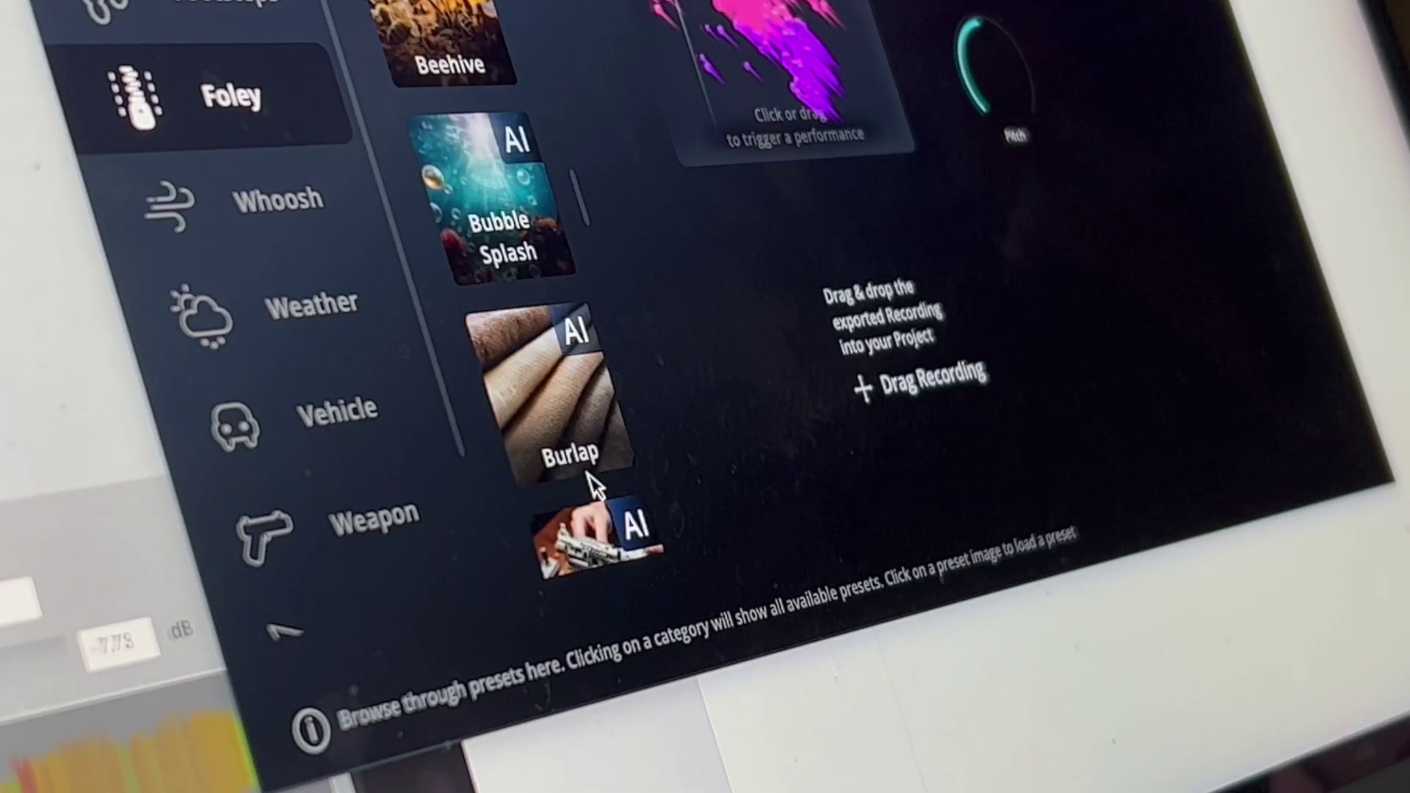
{"action": "scroll", "coordinate": [589, 485], "scroll_direction": "down", "scroll_amount": 3}
{"action": "scroll", "coordinate": [590, 485], "scroll_direction": "down", "scroll_amount": 2}
{"action": "scroll", "coordinate": [589, 485], "scroll_direction": "down", "scroll_amount": 1}
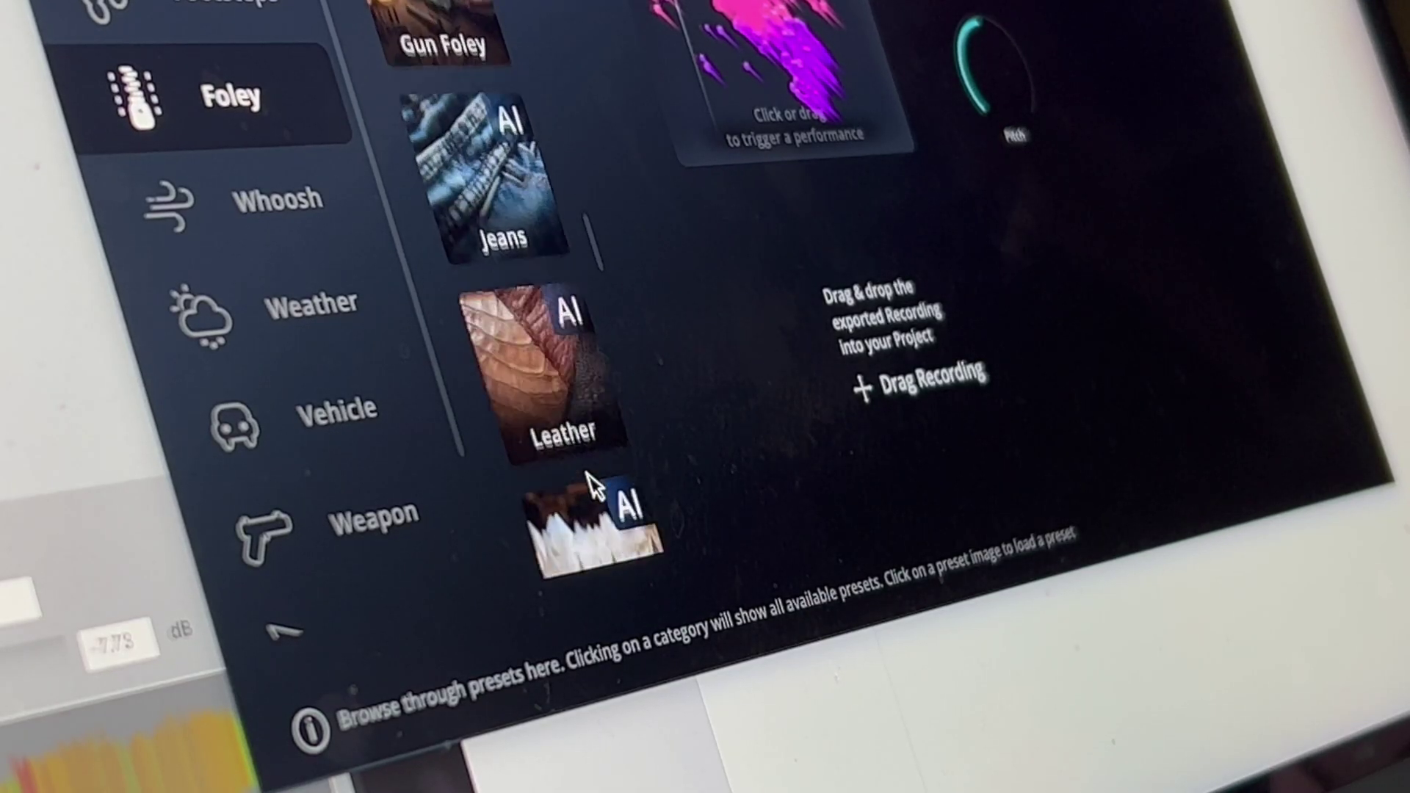
{"action": "scroll", "coordinate": [590, 485], "scroll_direction": "down", "scroll_amount": 1}
{"action": "scroll", "coordinate": [589, 485], "scroll_direction": "down", "scroll_amount": 1}
{"action": "scroll", "coordinate": [595, 488], "scroll_direction": "down", "scroll_amount": 1}
{"action": "scroll", "coordinate": [596, 487], "scroll_direction": "down", "scroll_amount": 1}
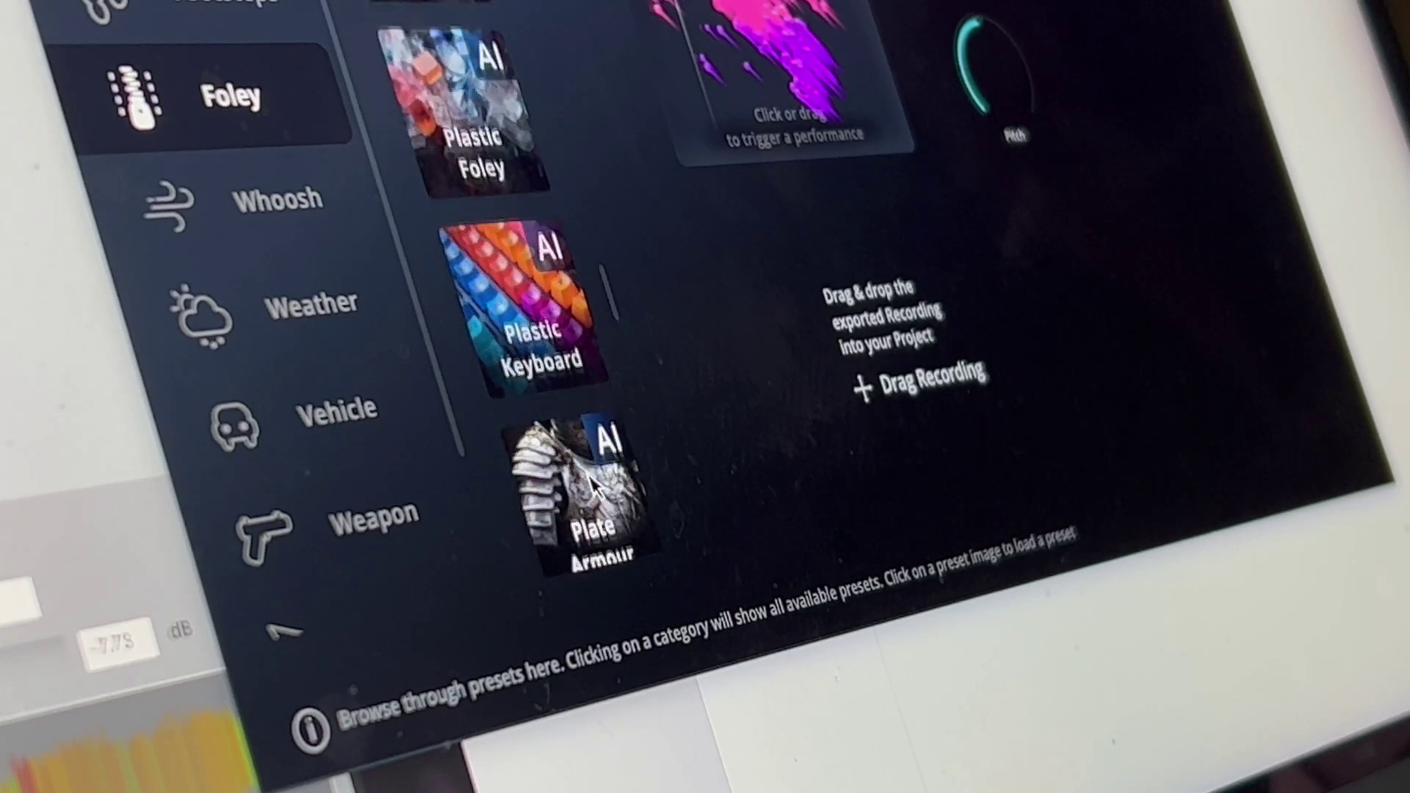
{"action": "scroll", "coordinate": [595, 487], "scroll_direction": "down", "scroll_amount": 1}
{"action": "scroll", "coordinate": [595, 487], "scroll_direction": "down", "scroll_amount": 1}
{"action": "scroll", "coordinate": [591, 483], "scroll_direction": "down", "scroll_amount": 1}
{"action": "scroll", "coordinate": [593, 485], "scroll_direction": "down", "scroll_amount": 1}
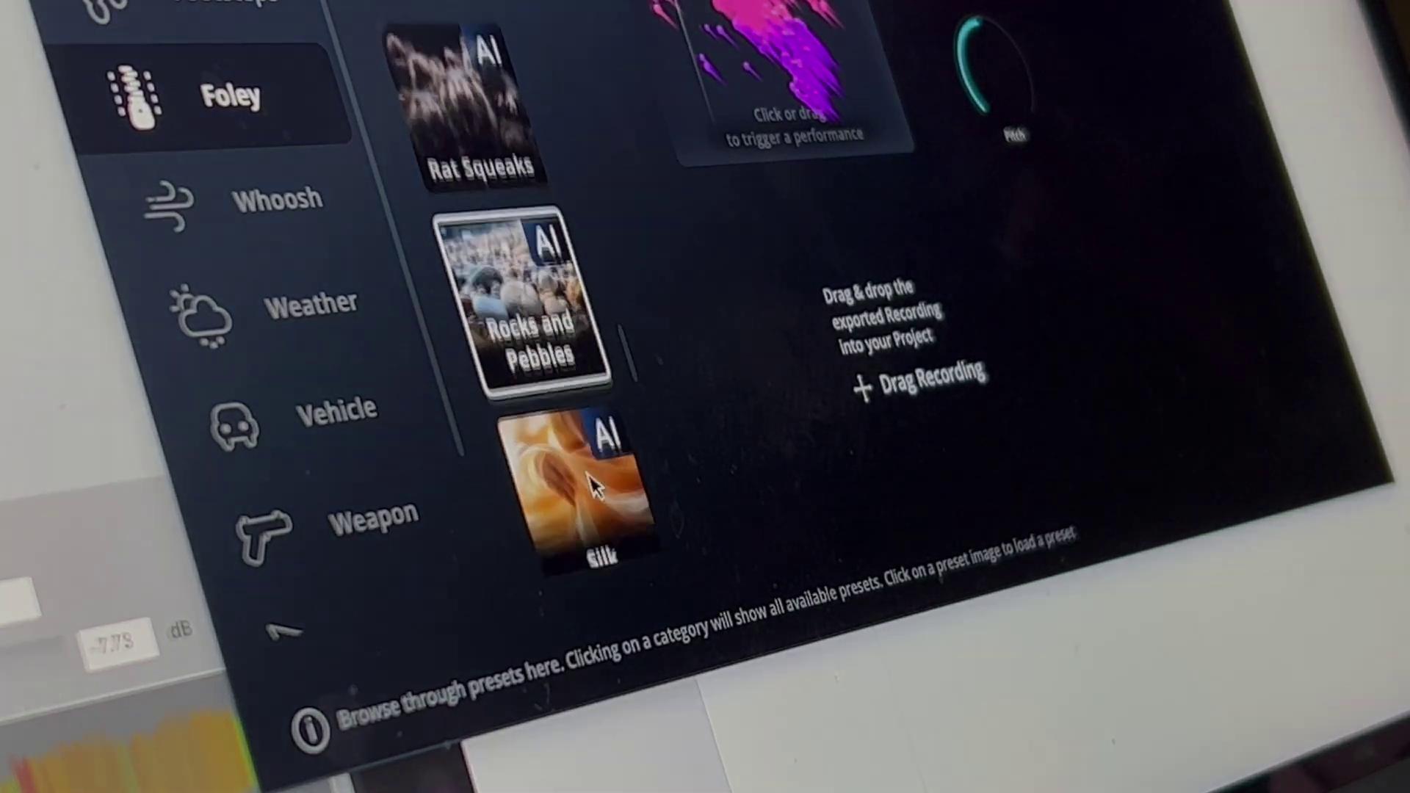